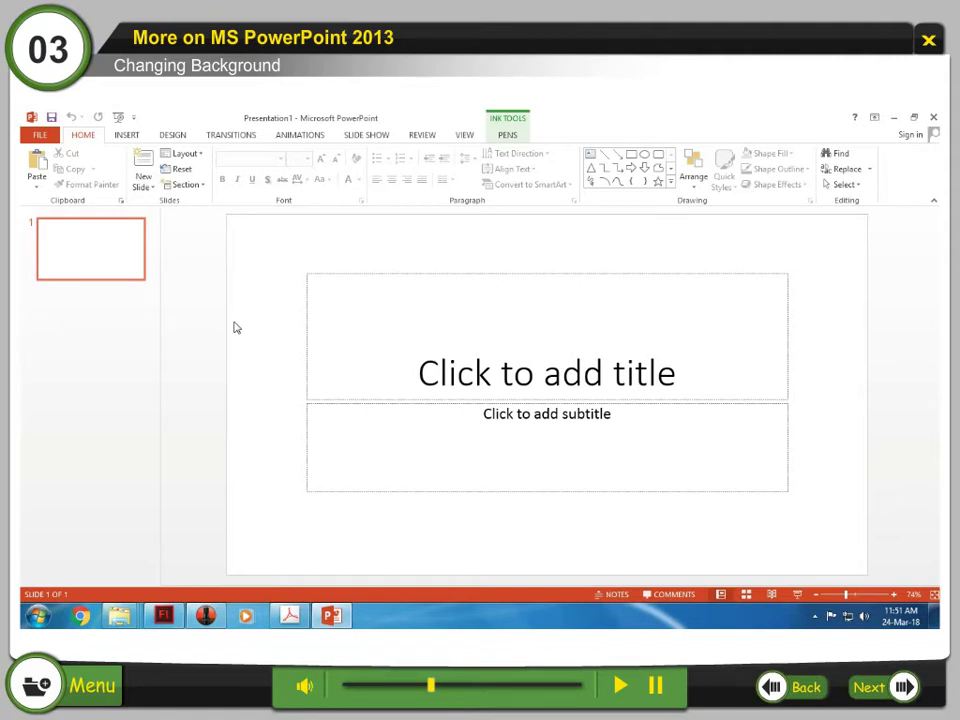
Step: Open the Presentation3 file from the Documents folder
left_click(45, 136)
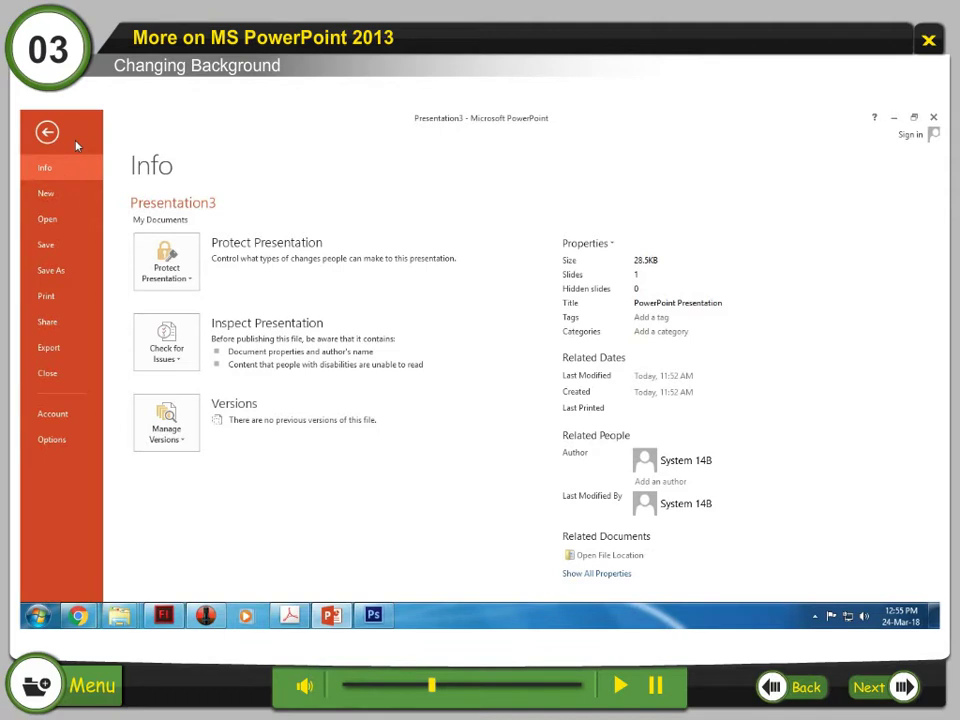
left_click(73, 224)
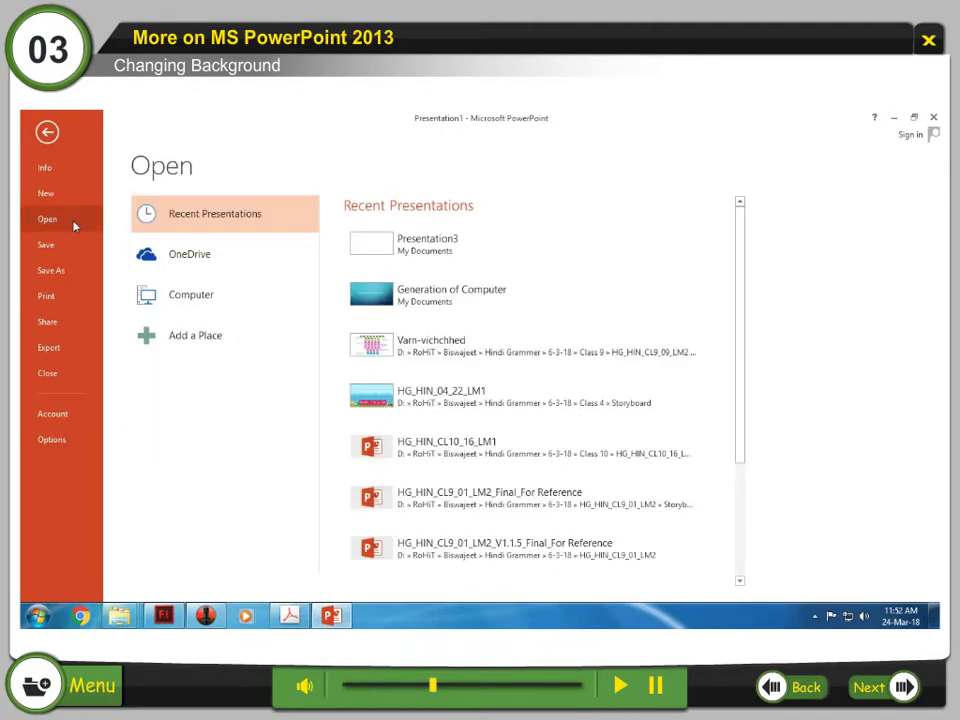
left_click(228, 299)
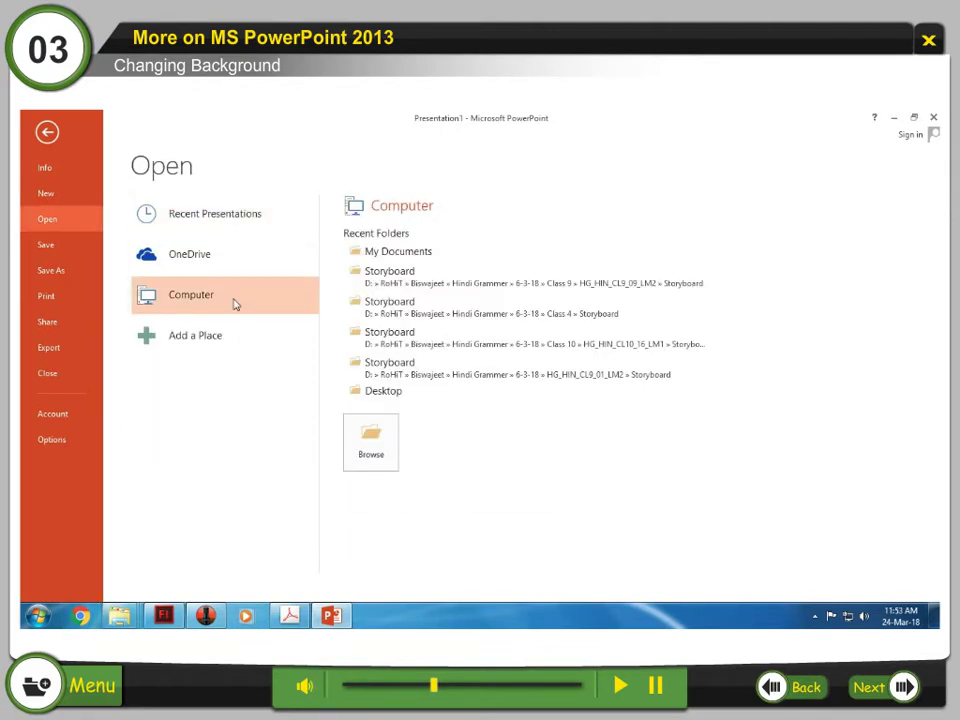
left_click(368, 465)
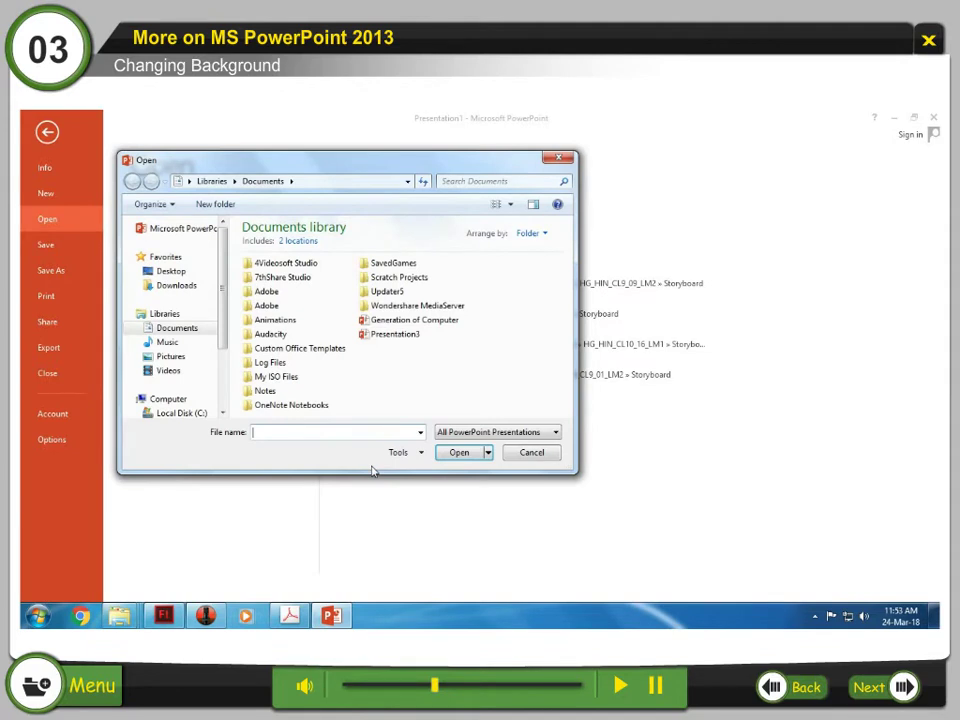
left_click(395, 333)
left_click(456, 453)
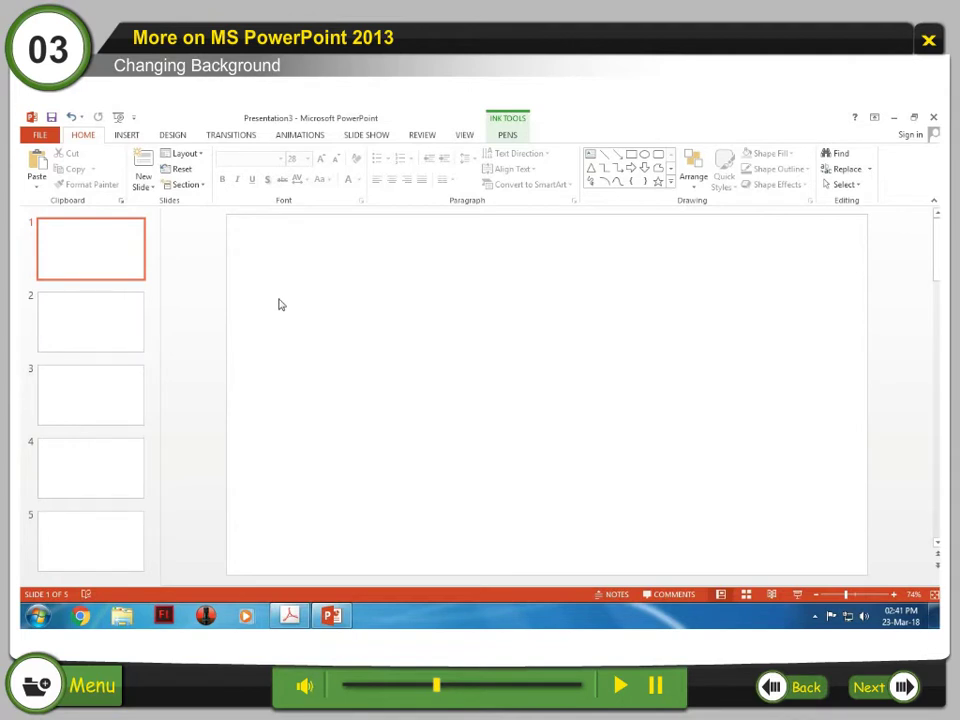
Step: Select slide 2 and show the Design tab's themes and background options
left_click(120, 338)
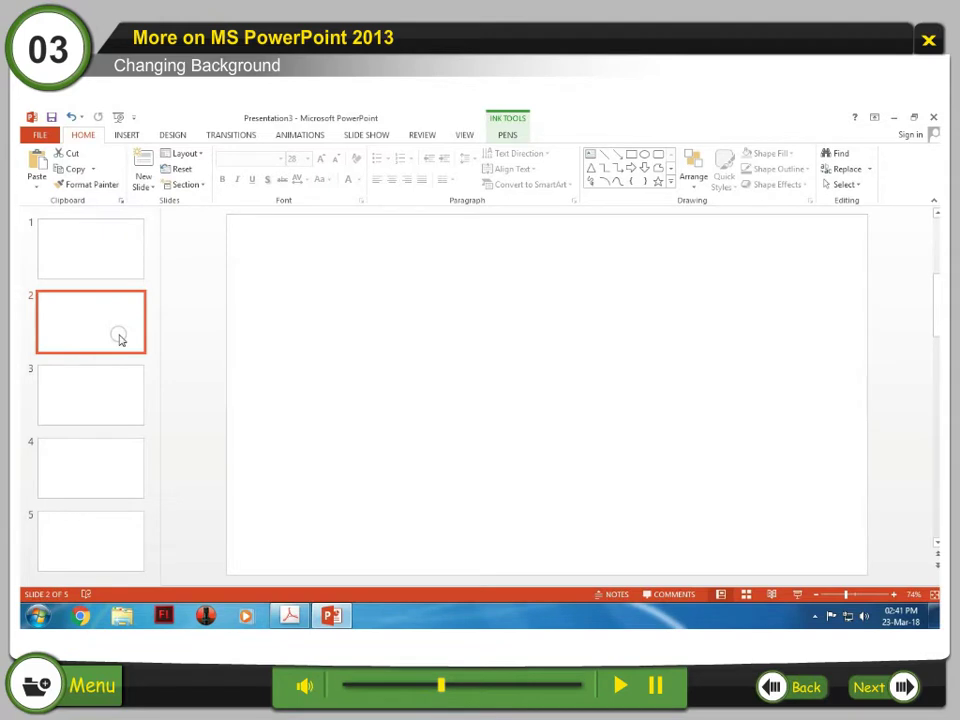
left_click(188, 139)
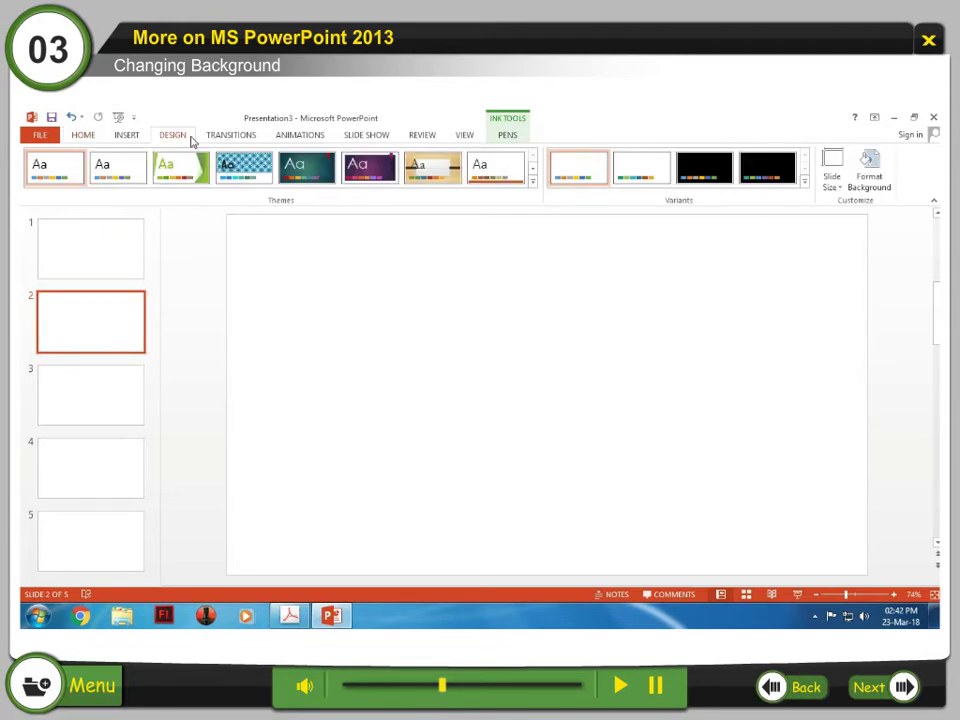
Step: Give slide 2 a picture or texture fill background and start choosing an image file for it
left_click(872, 172)
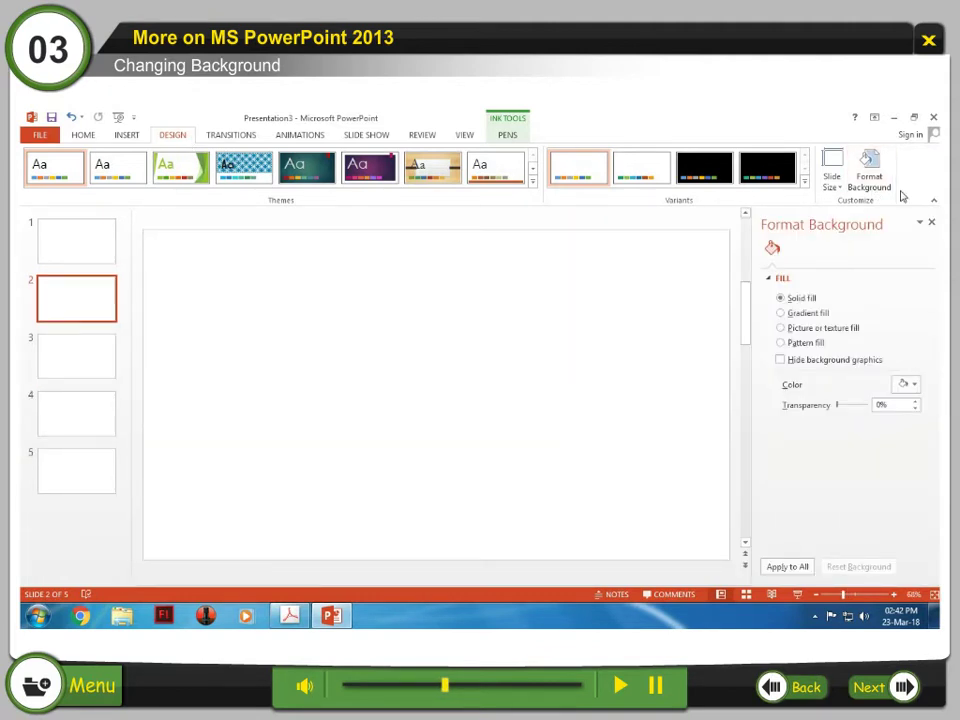
left_click(794, 334)
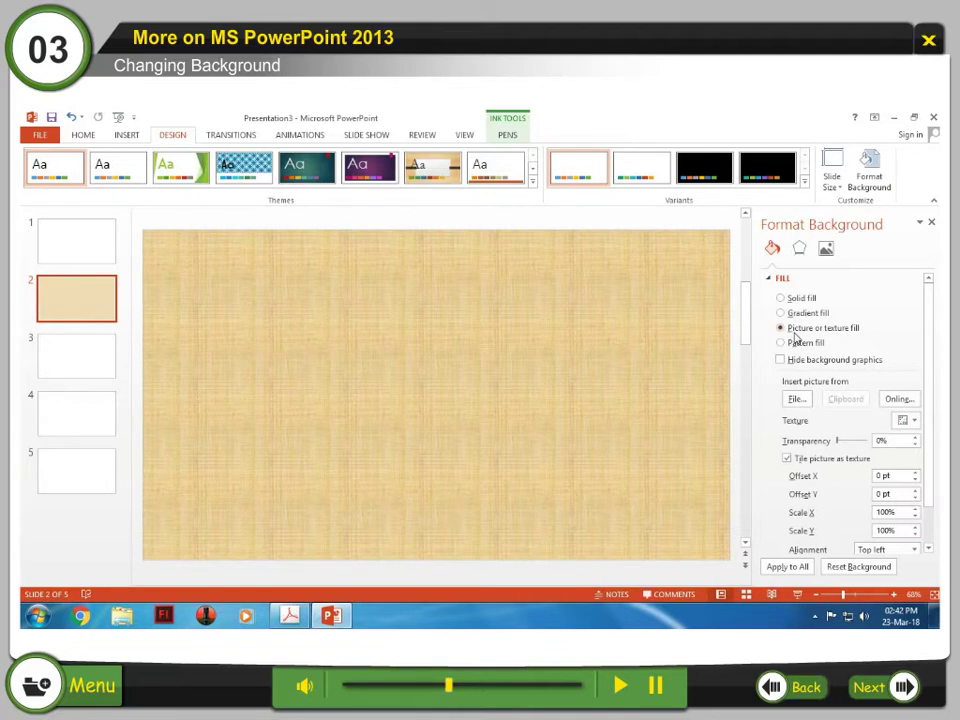
left_click(802, 408)
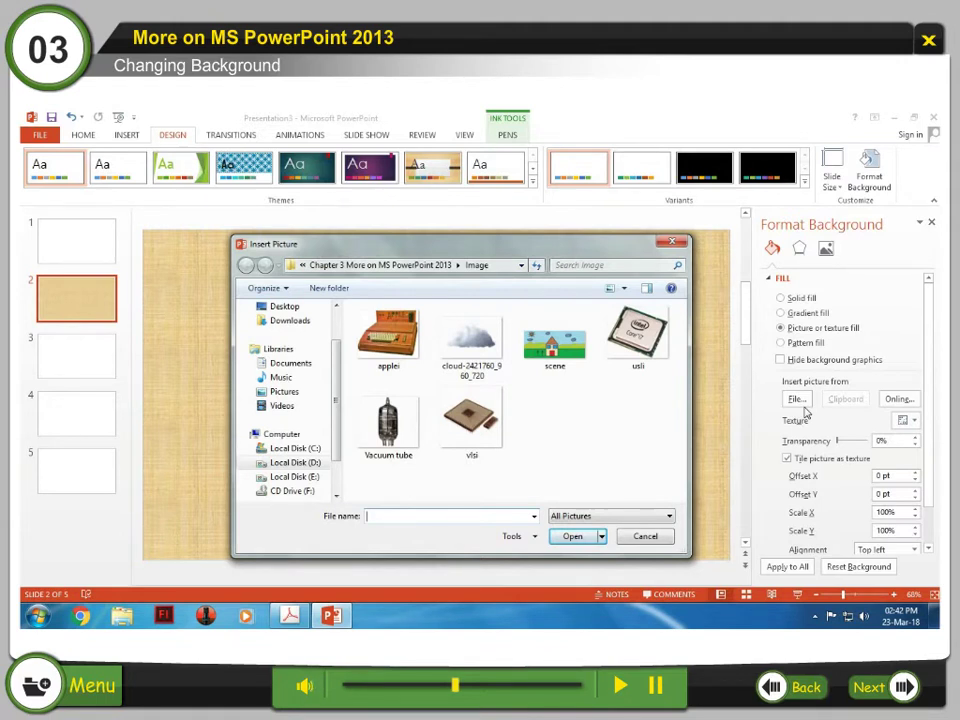
Step: Insert the house-scene image as the background and apply it to all five slides
left_click(568, 369)
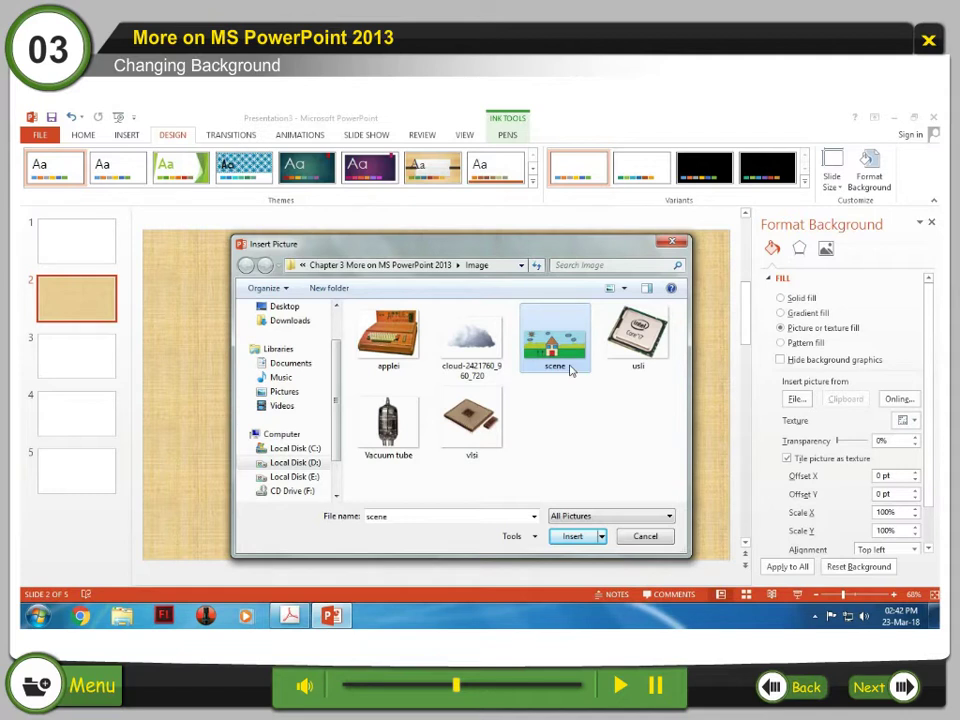
left_click(573, 537)
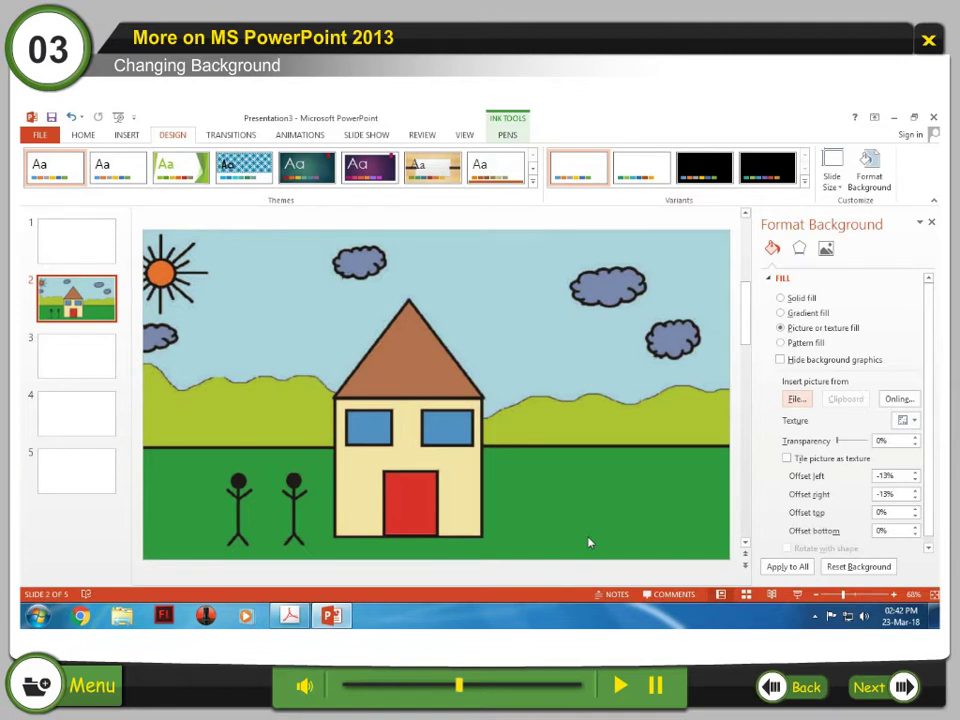
left_click(786, 567)
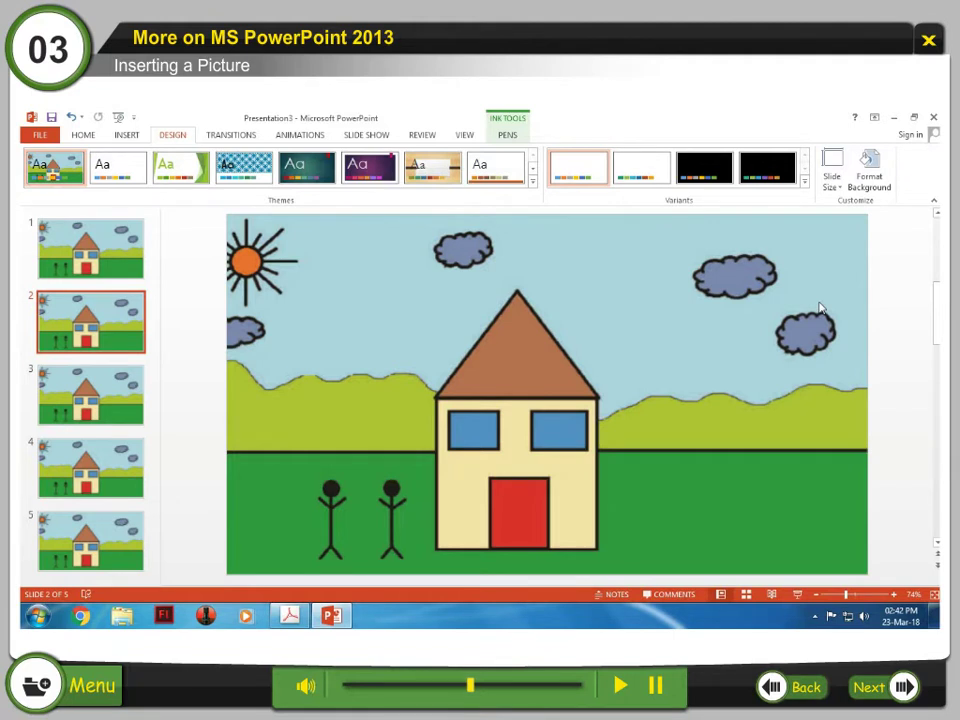
Step: Insert the cloud-2421760_960_720 picture from the Image folder onto slide 2
left_click(133, 140)
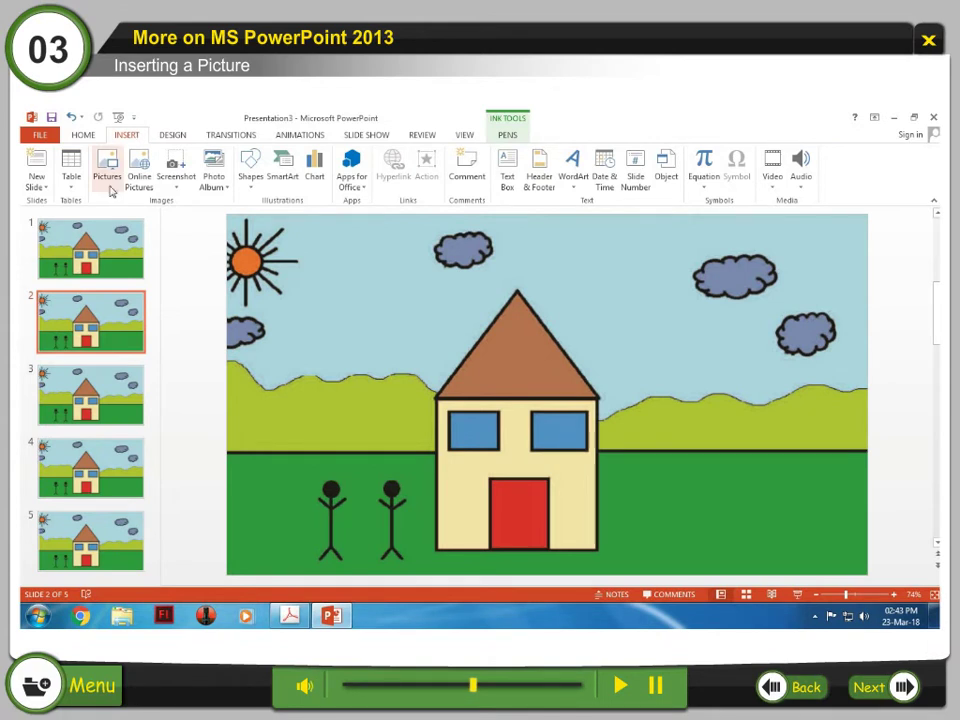
left_click(110, 183)
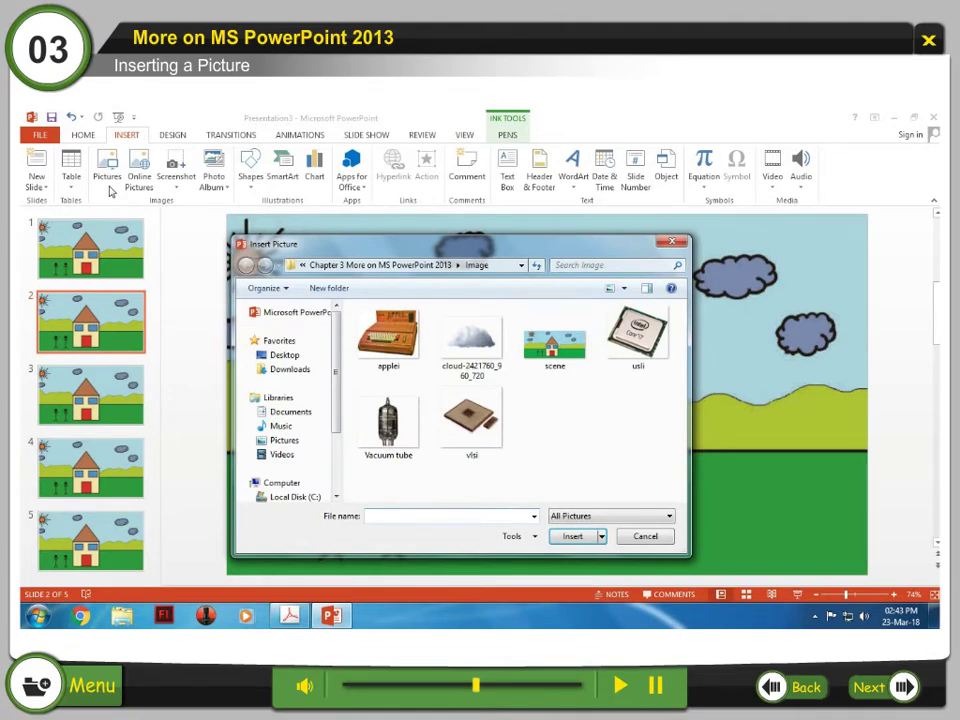
left_click(487, 345)
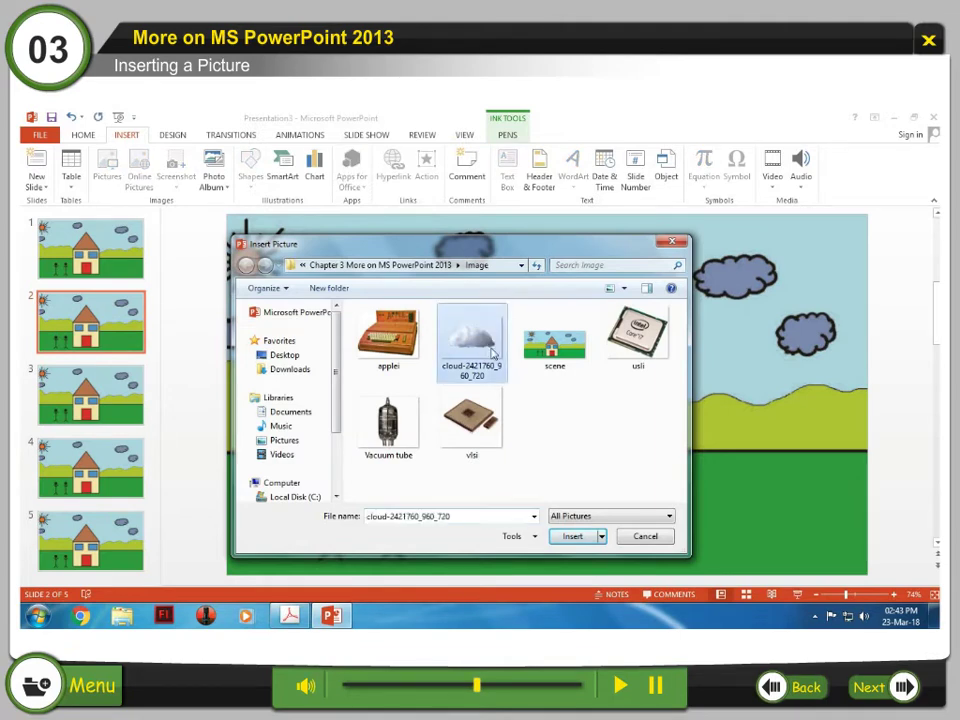
left_click(577, 537)
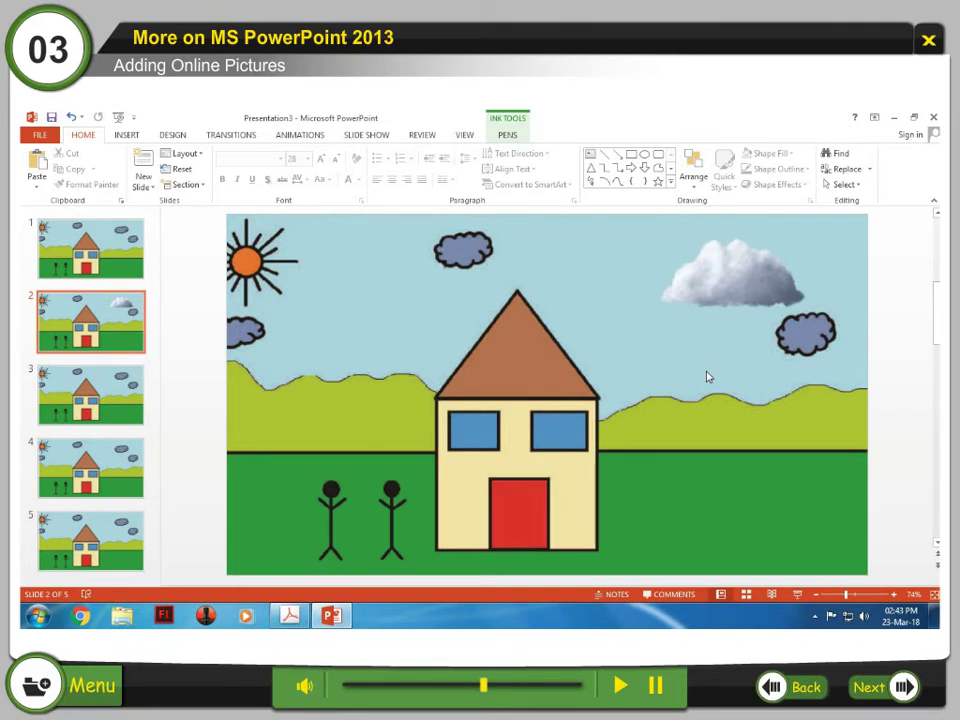
Step: Search online pictures for 'history of computer' and insert the Apple computer image
left_click(128, 135)
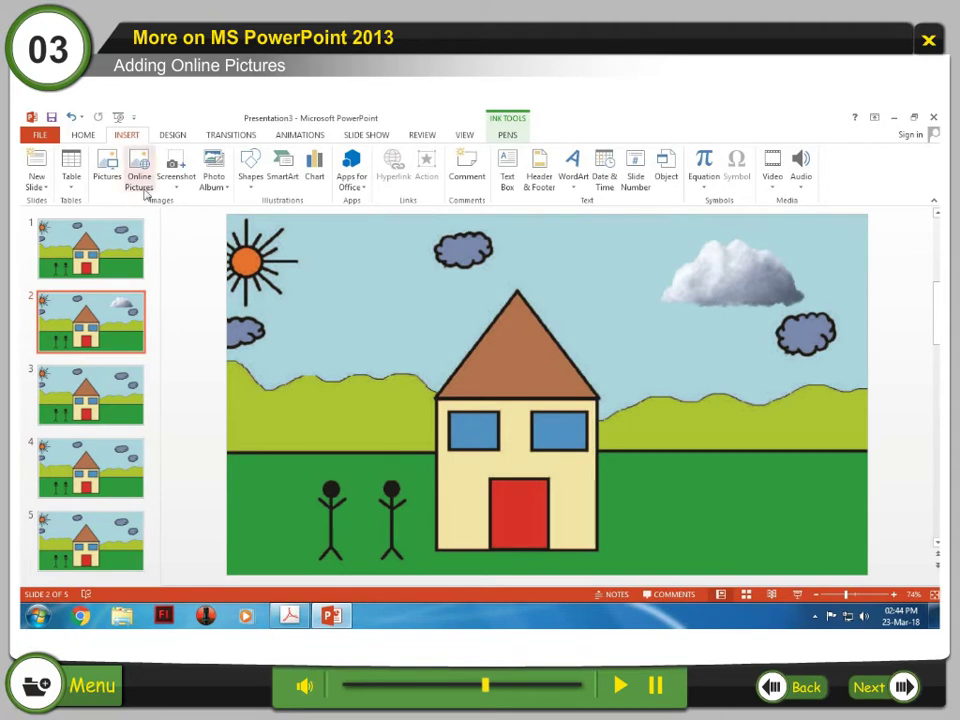
left_click(140, 180)
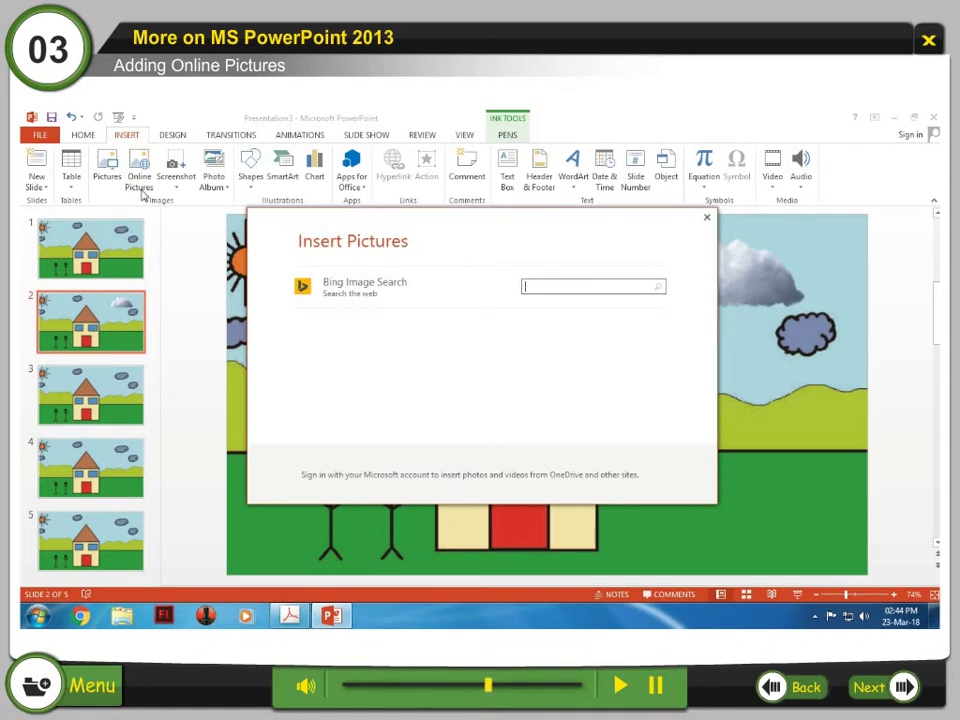
type("history of computer")
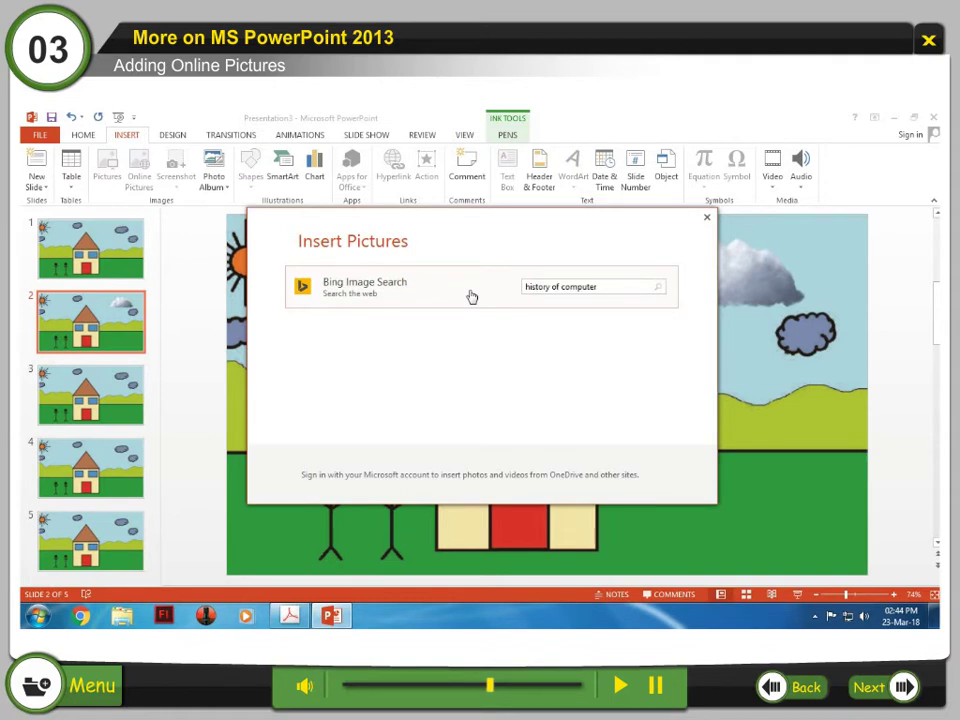
key("Return")
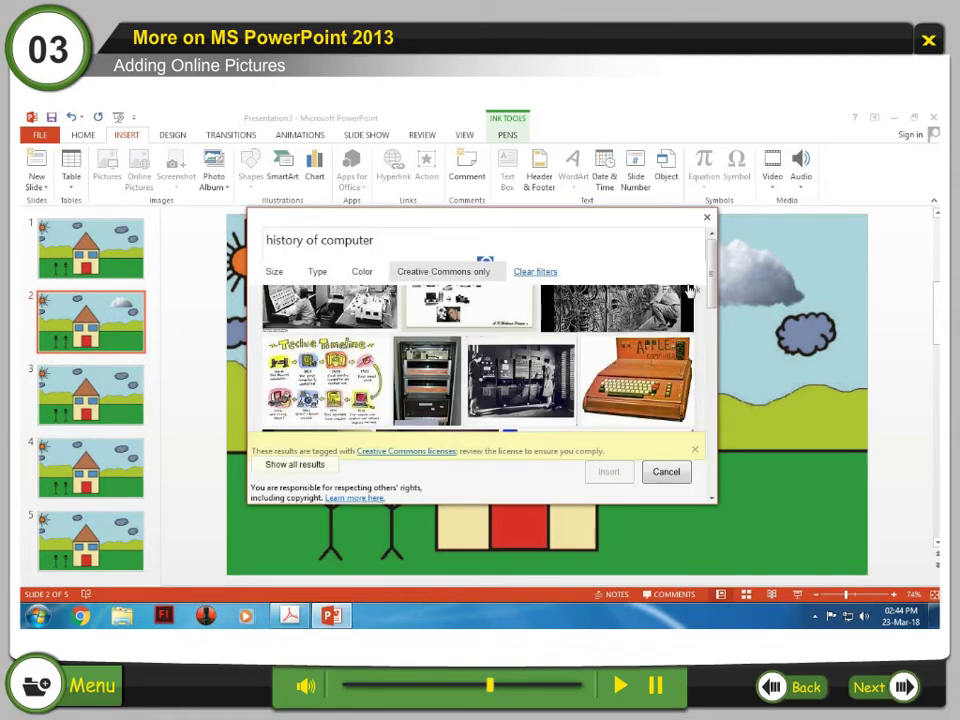
left_click(602, 361)
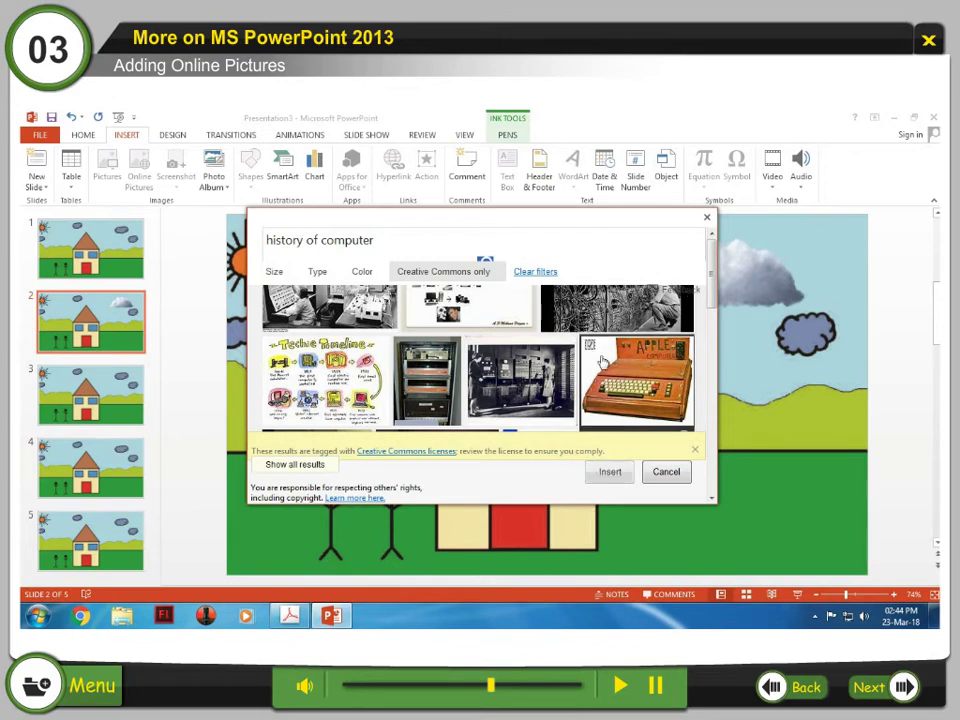
left_click(611, 472)
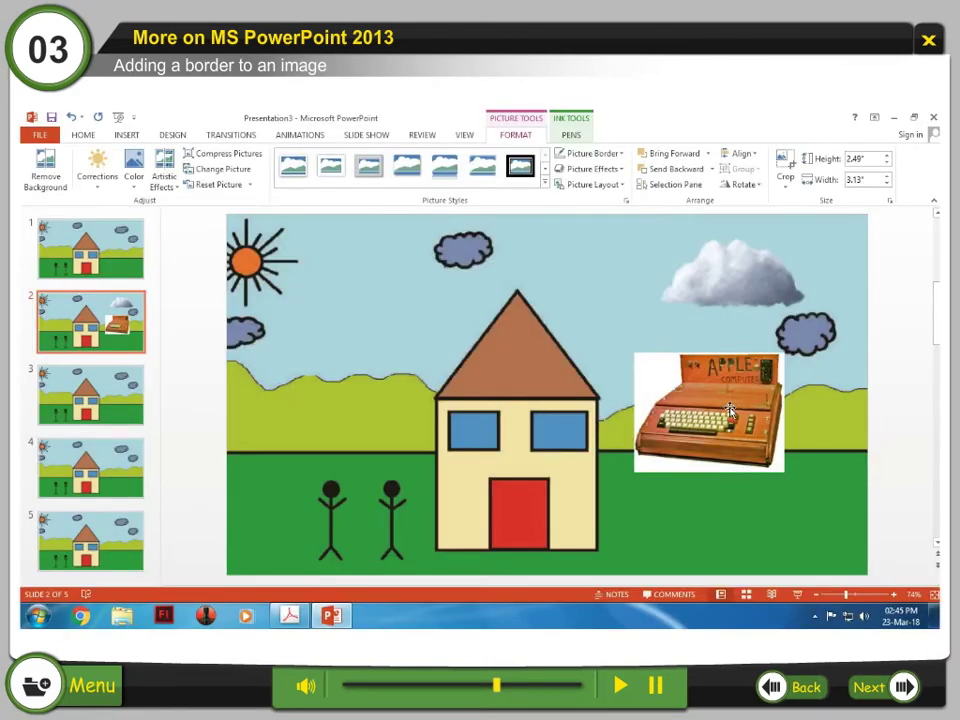
Step: Give the Apple computer picture an orange theme-colour border
left_click(730, 410)
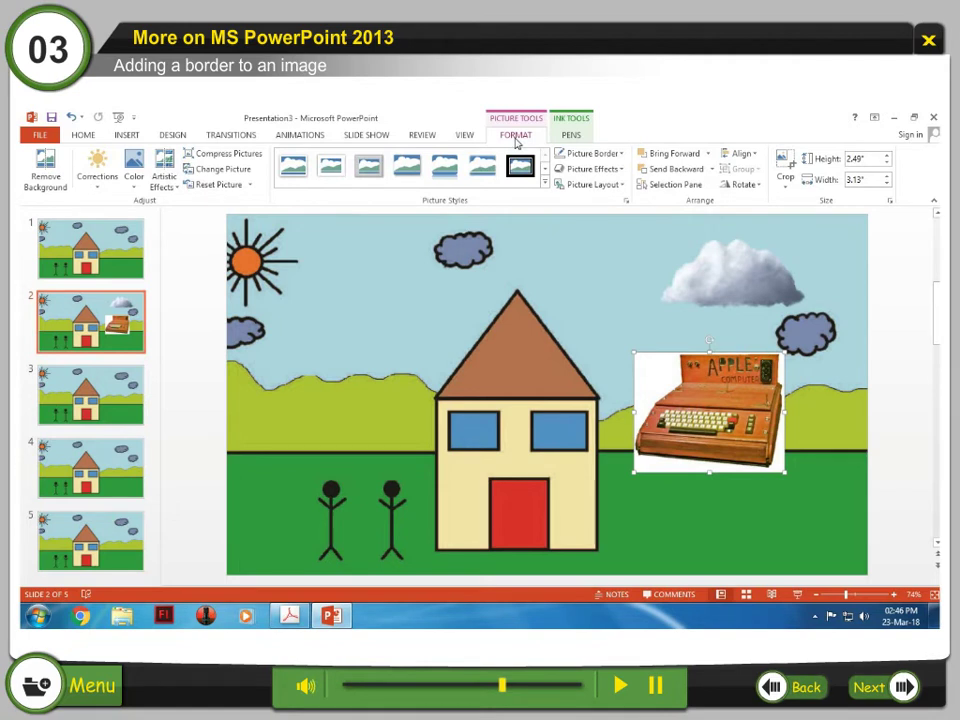
left_click(620, 155)
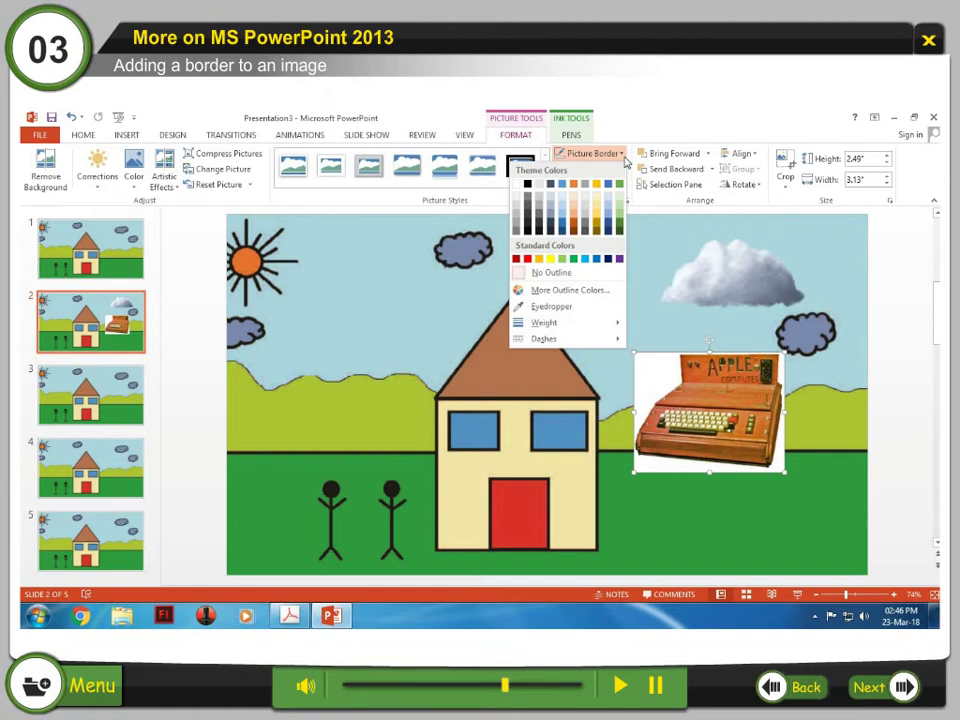
left_click(576, 190)
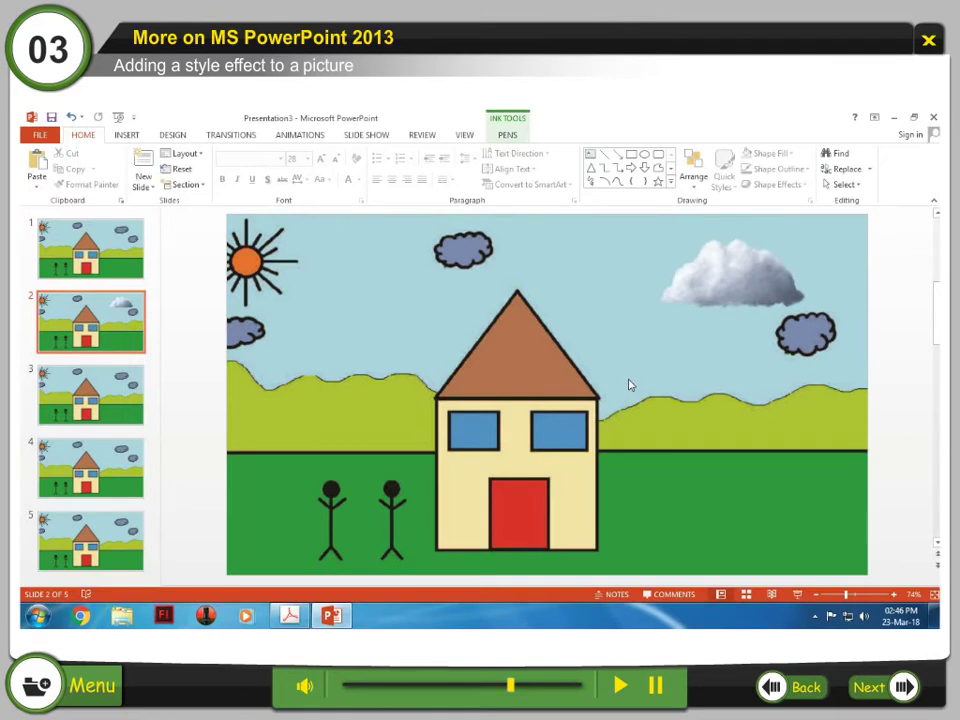
Step: Apply a shadow preset from Picture Effects to the white cloud picture
left_click(704, 301)
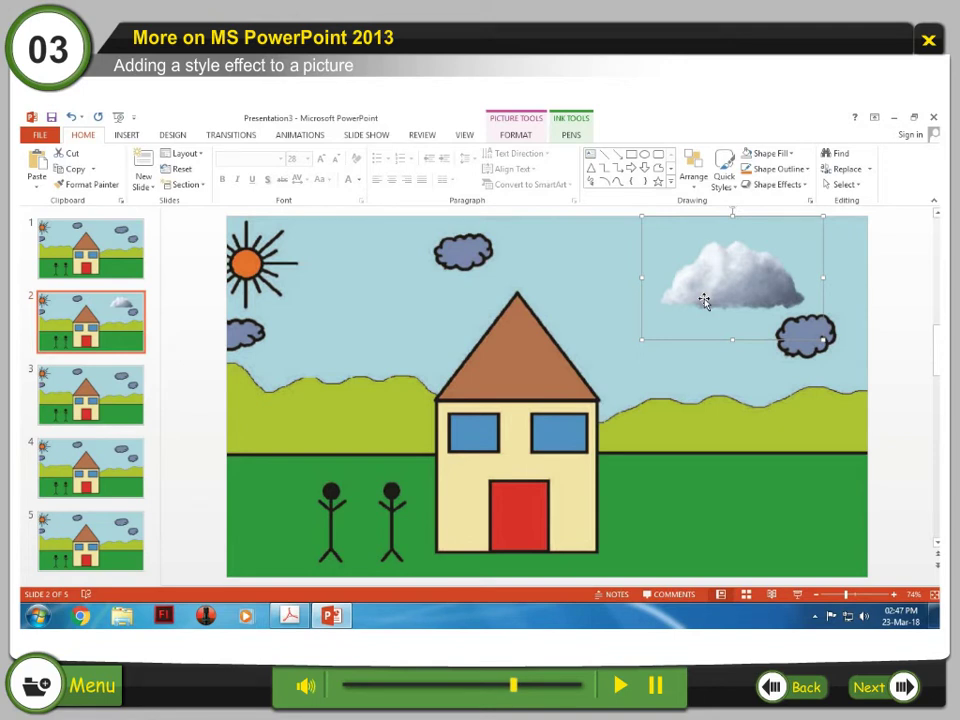
left_click(536, 140)
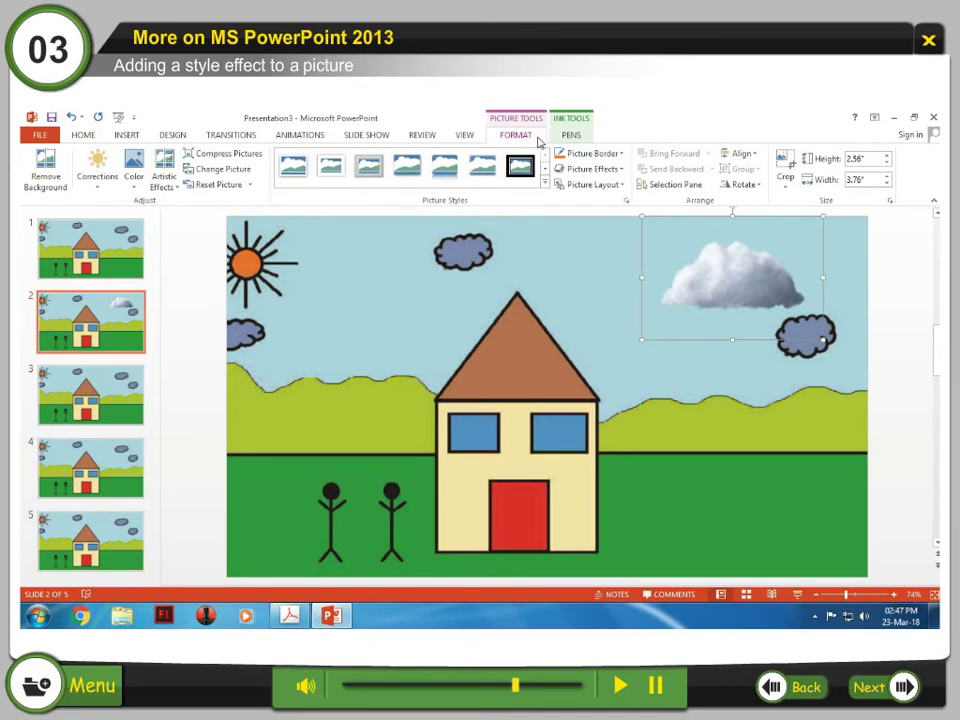
left_click(619, 169)
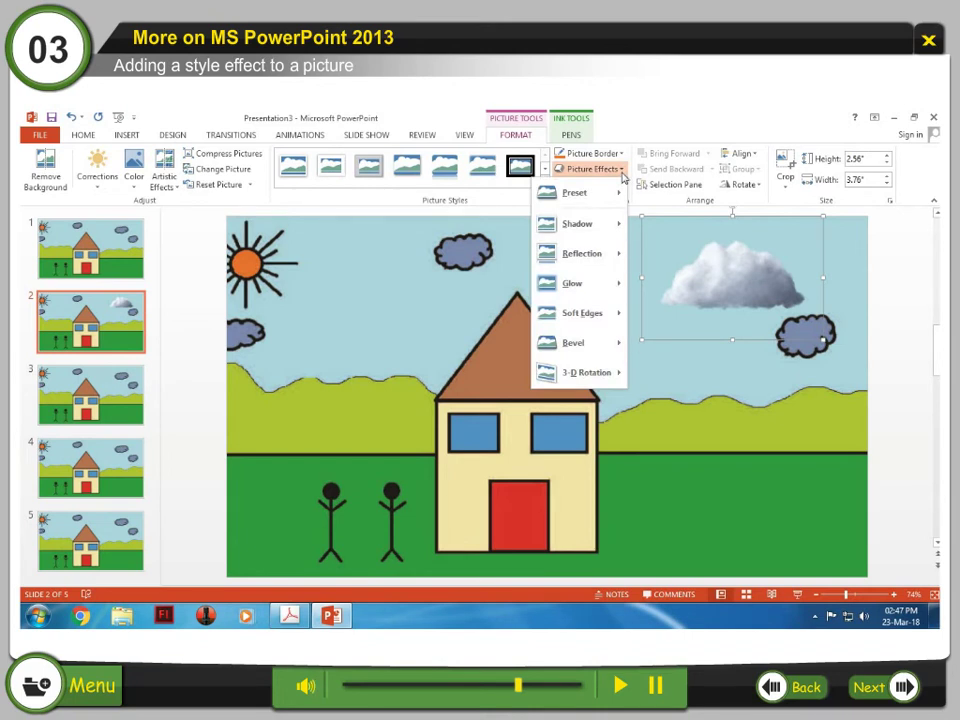
mouse_move(595, 224)
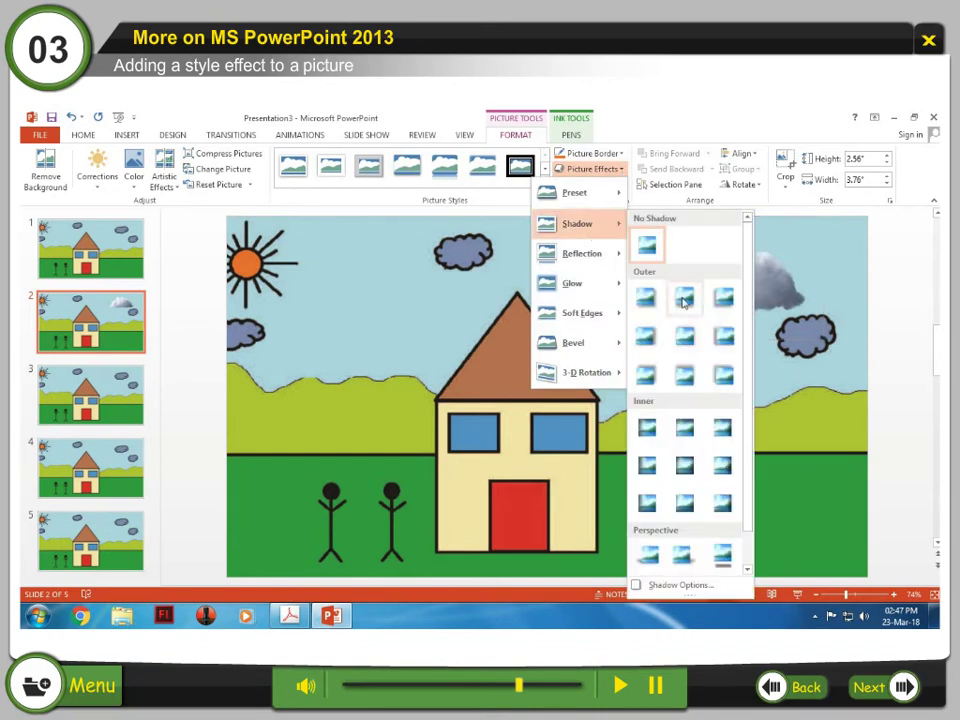
left_click(686, 463)
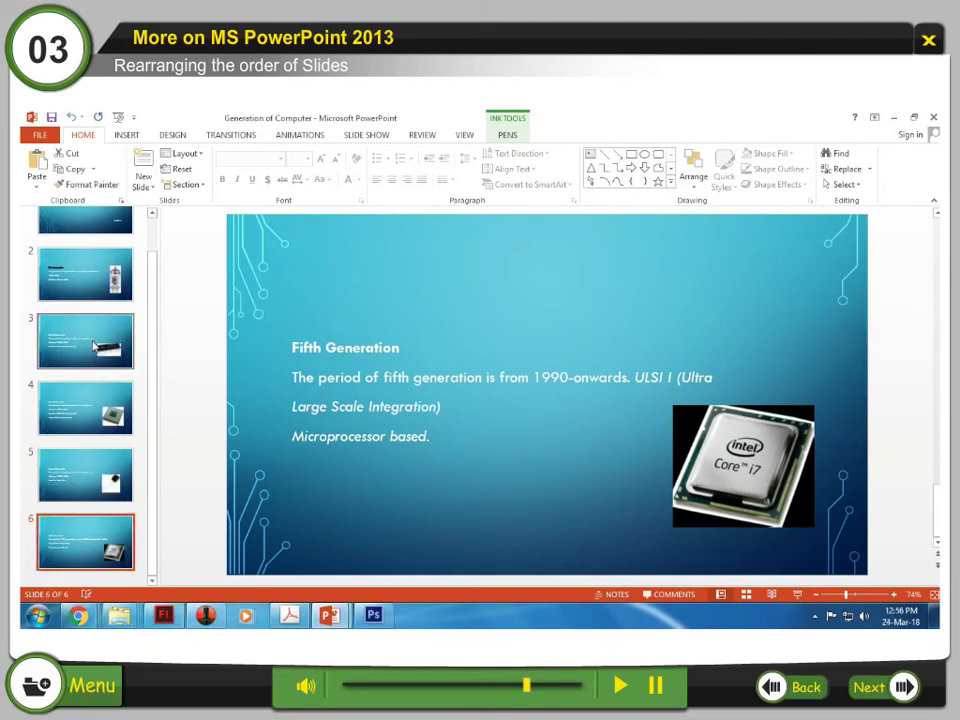
Step: Drag the Third Generation slide thumbnail from third to fifth position
left_click(93, 346)
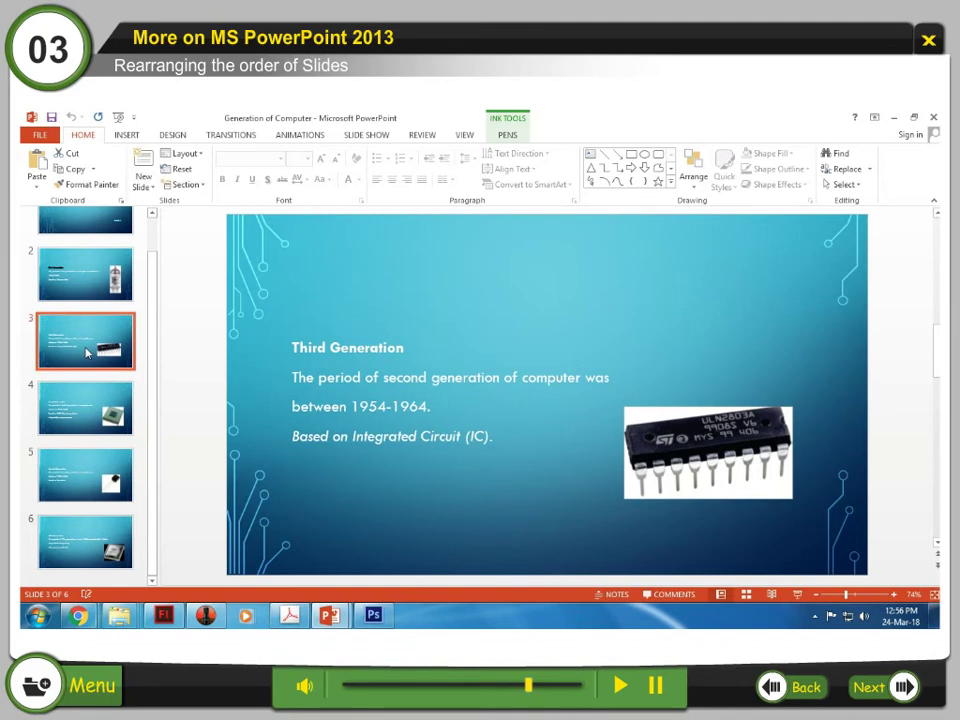
left_click_drag(87, 352, 100, 486)
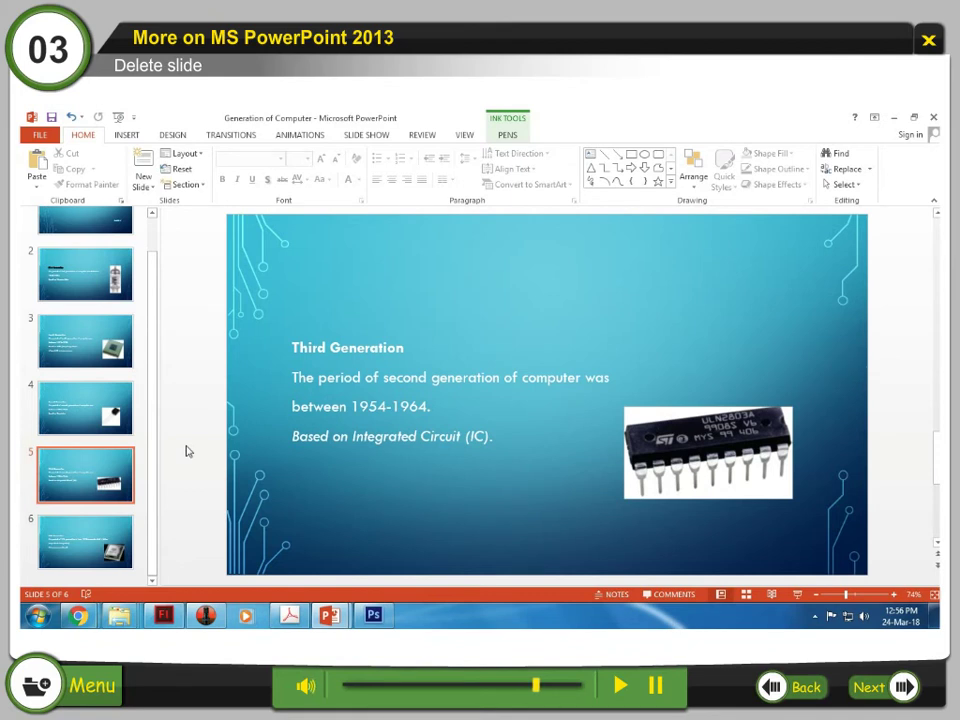
Step: Delete the third slide, Fourth Generation, from the presentation
right_click(104, 340)
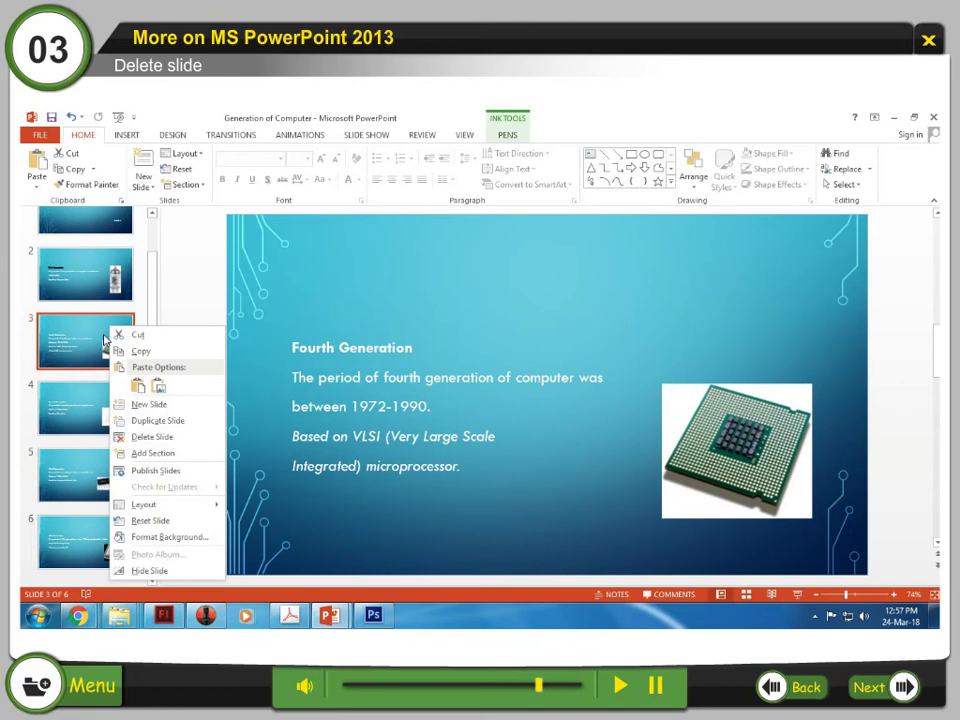
left_click(180, 438)
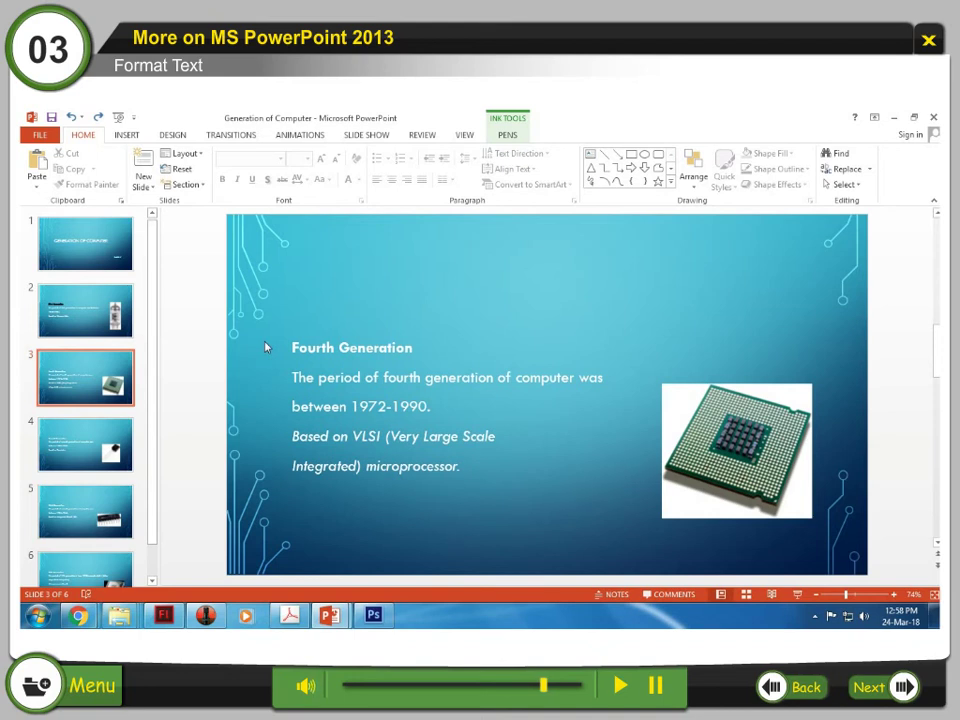
Step: Fill the Fourth Generation heading text on slide 3 with Yellow
left_click_drag(292, 347, 418, 347)
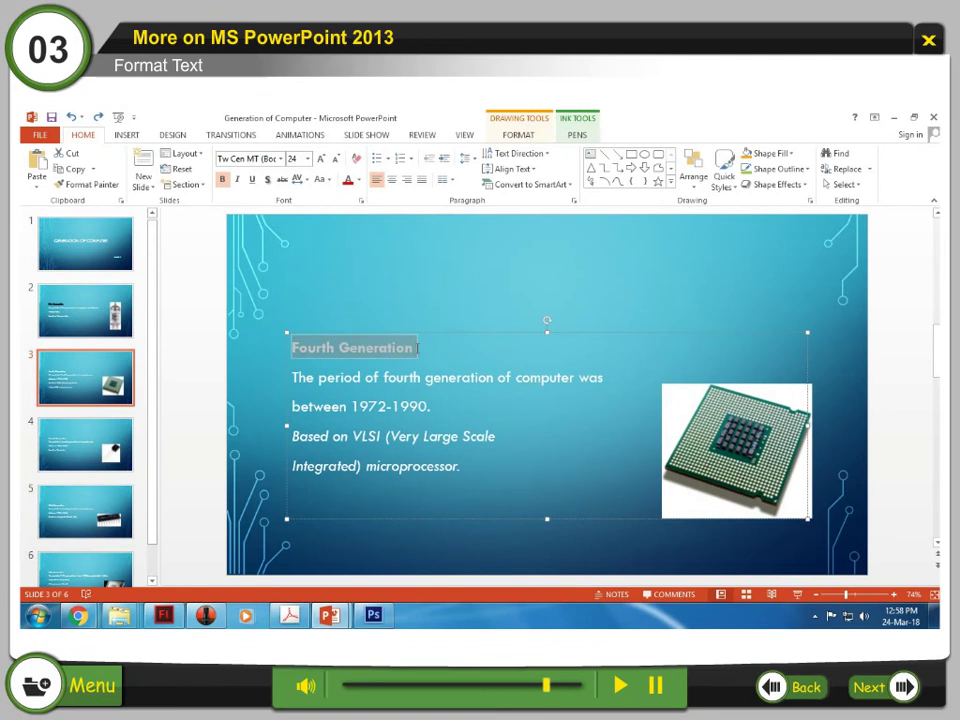
left_click(532, 138)
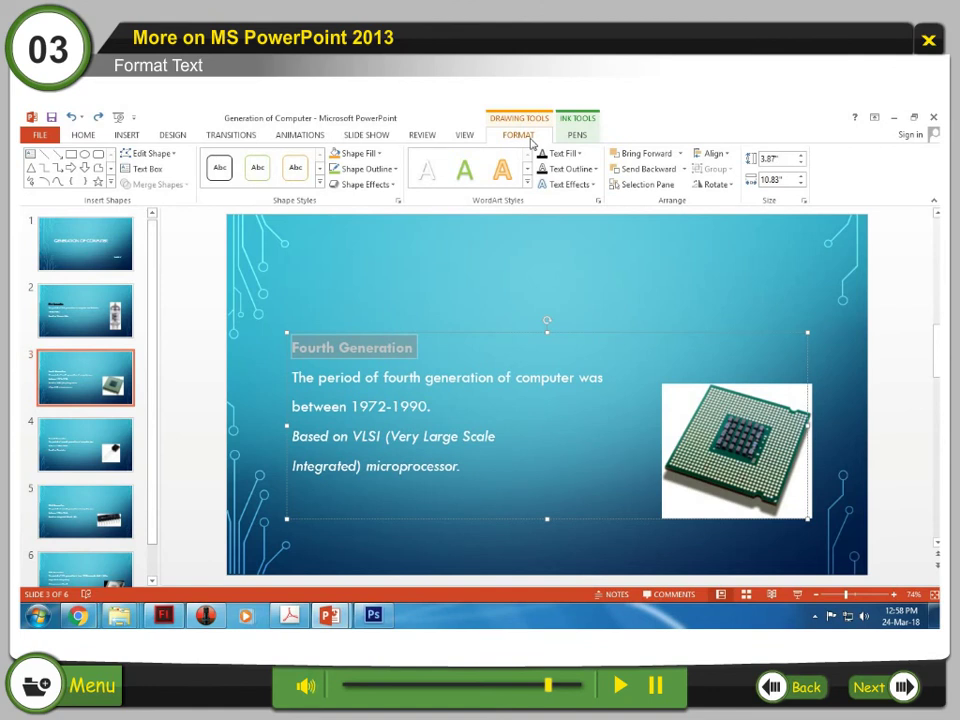
left_click(578, 155)
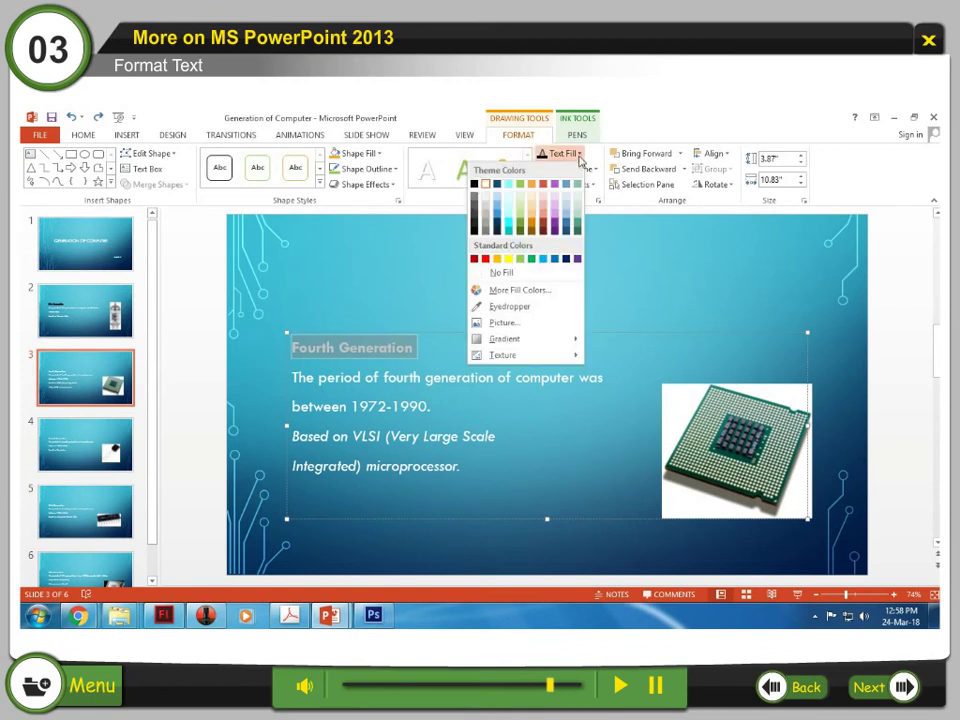
left_click(508, 258)
left_click(481, 350)
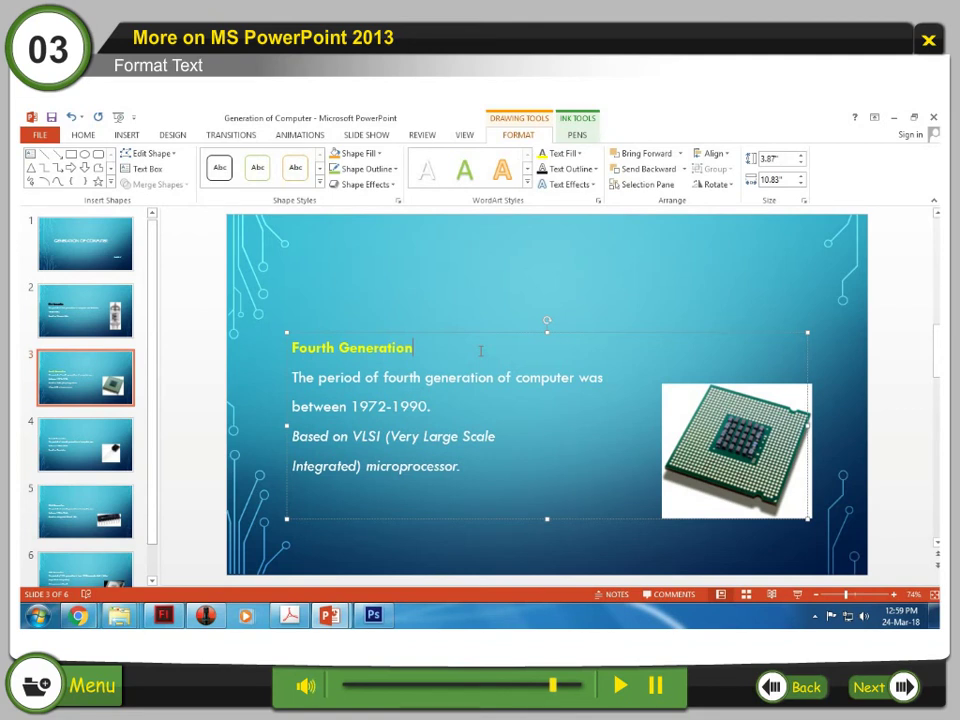
Step: Reselect the Fourth Generation heading and choose a Text Outline colour for it
triple_click(481, 350)
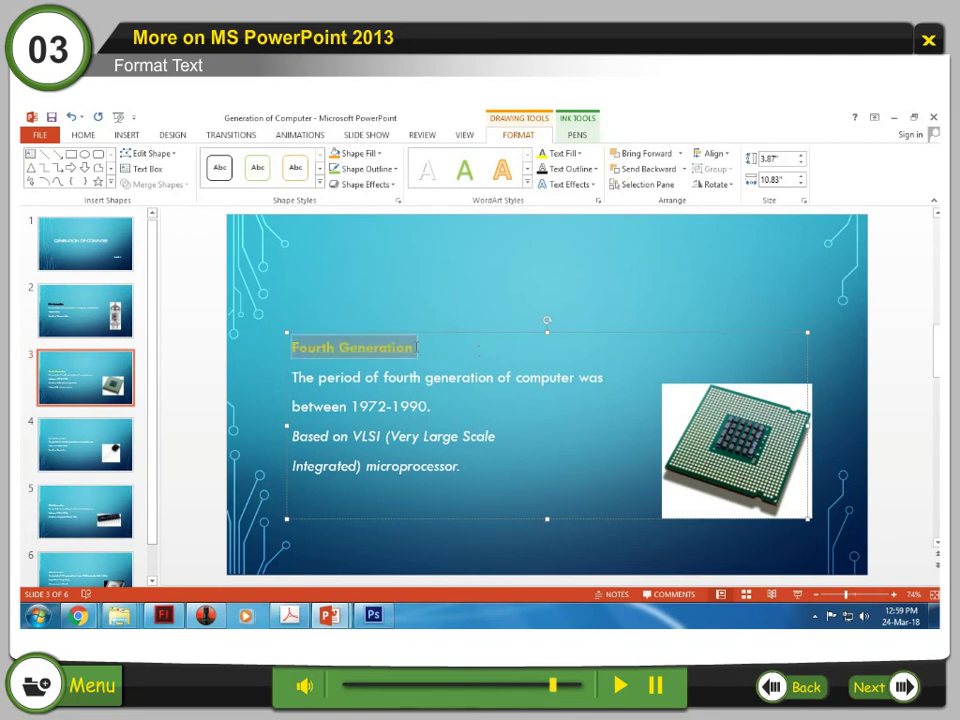
left_click(596, 169)
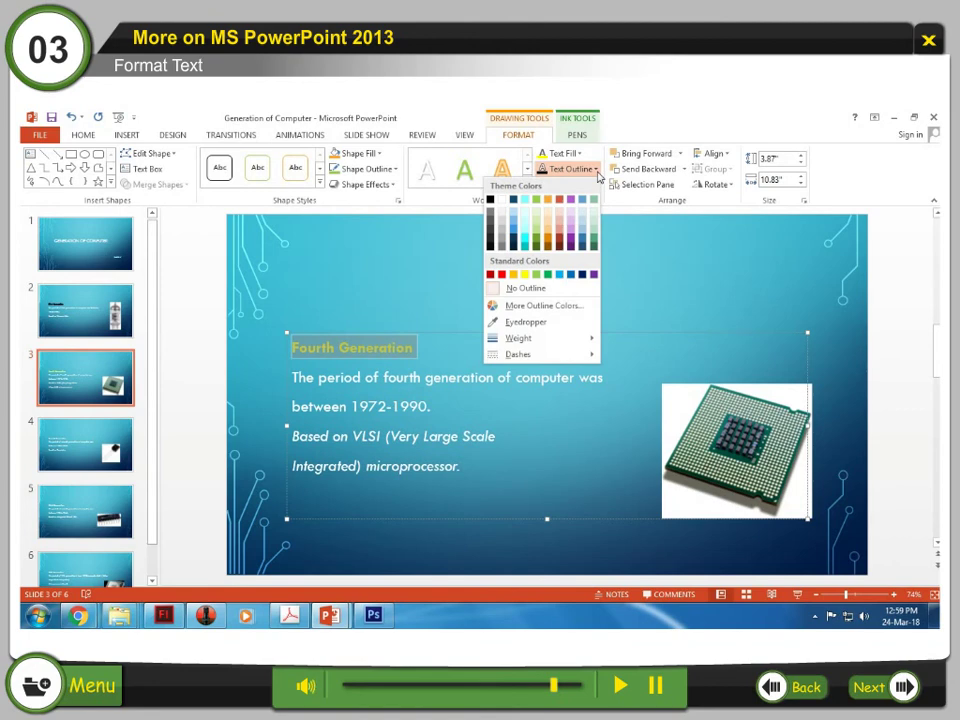
left_click(594, 247)
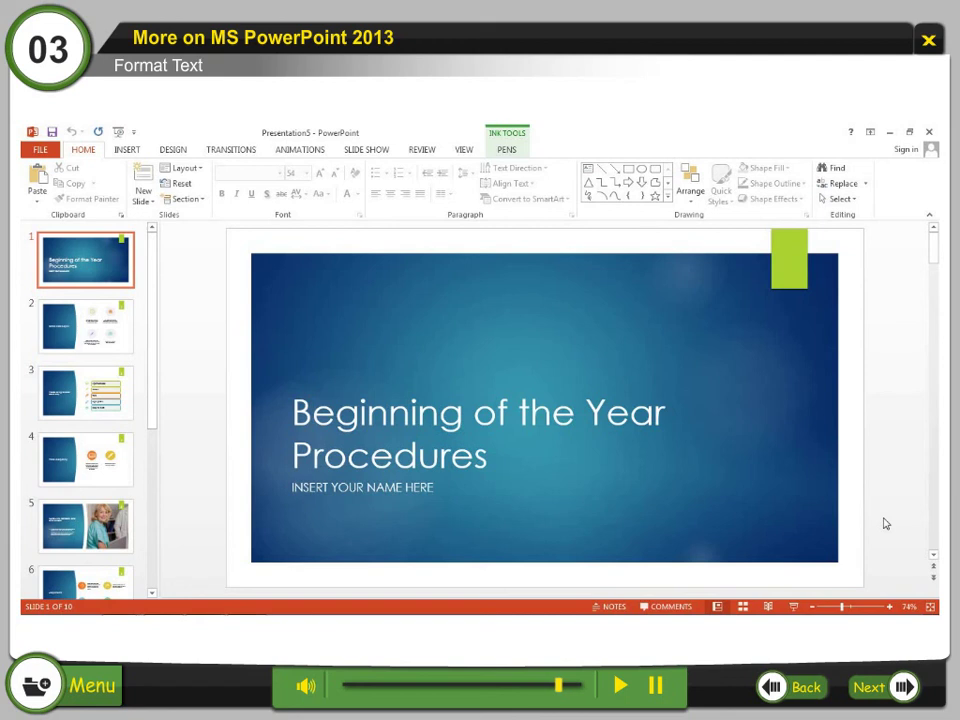
Step: Run Spelling from the Review tab and accept the 'Spell check complete' message
left_click(422, 150)
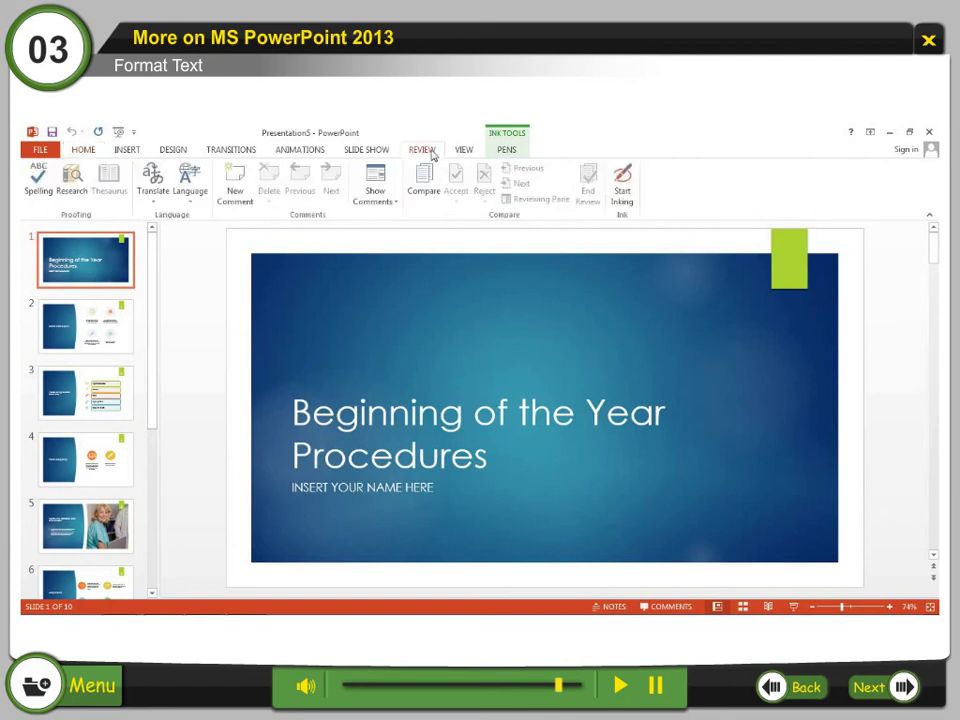
left_click(40, 193)
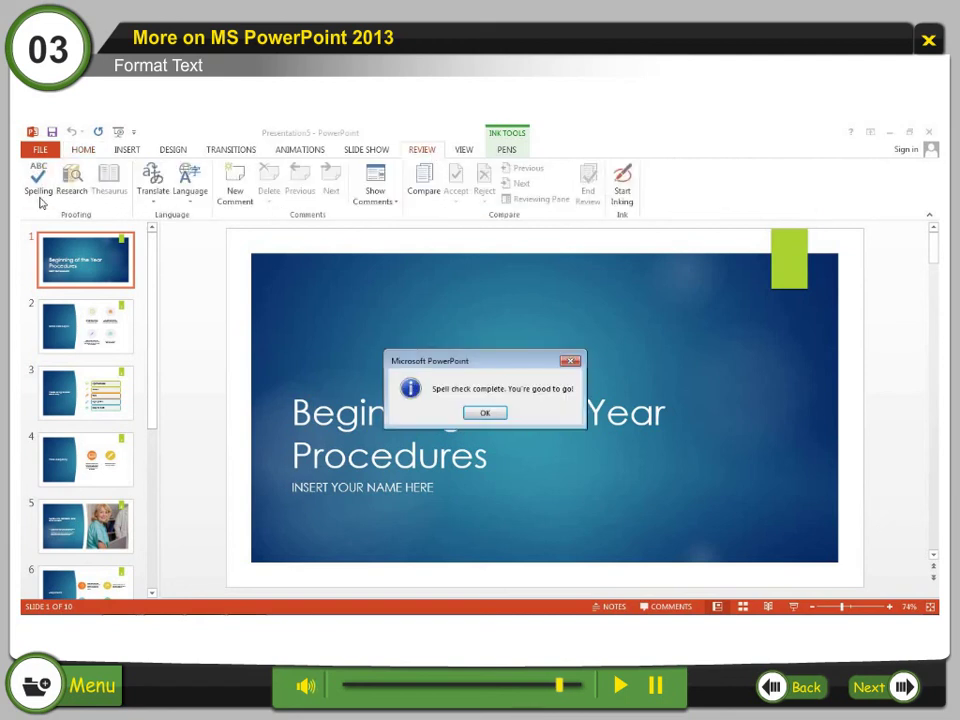
left_click(504, 418)
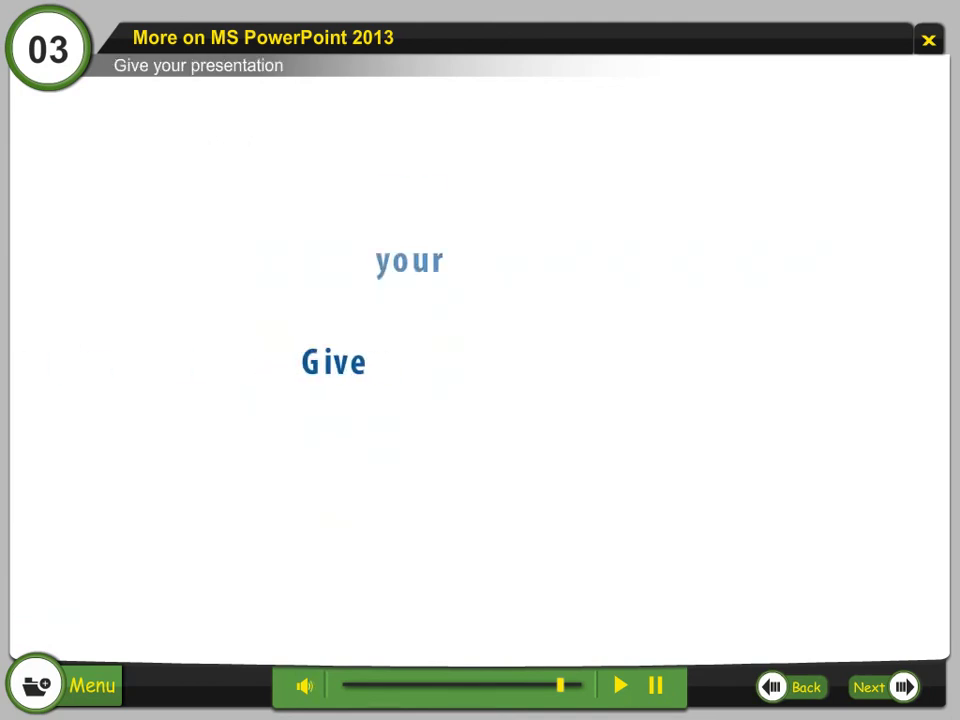